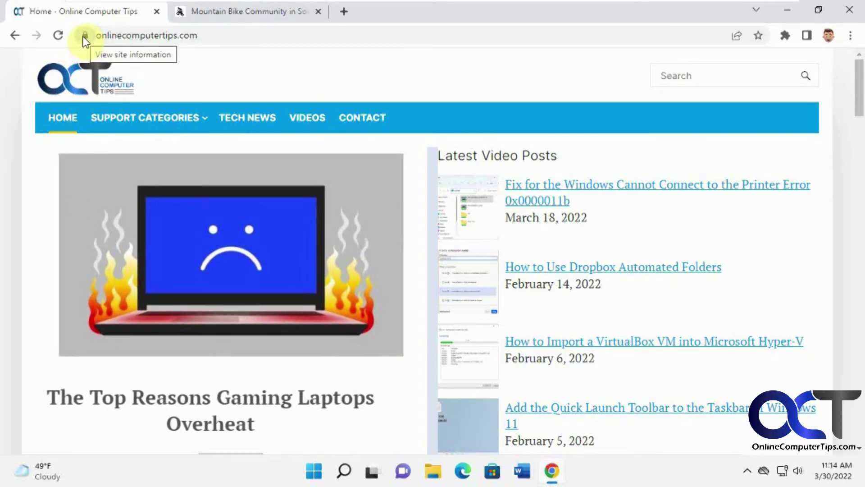
click(260, 35)
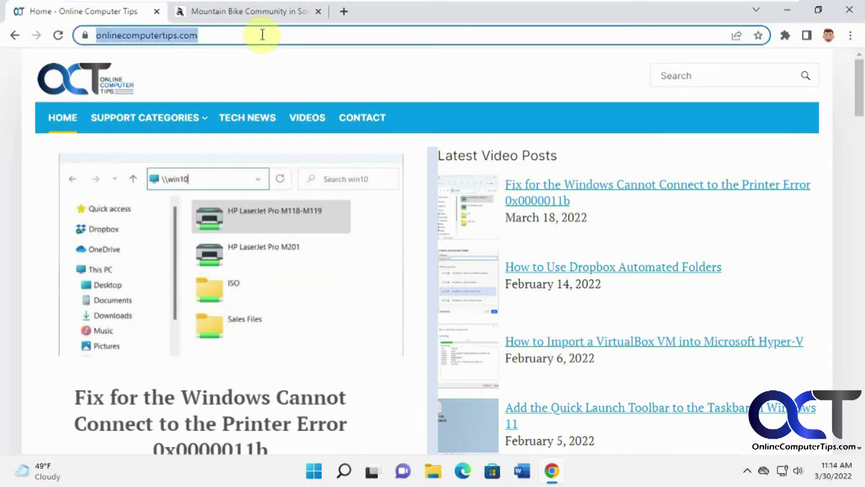
click(262, 35)
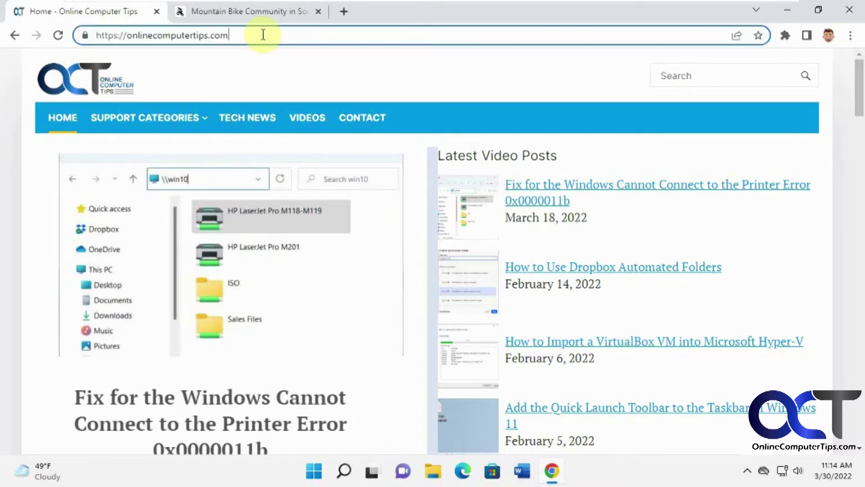
click(117, 36)
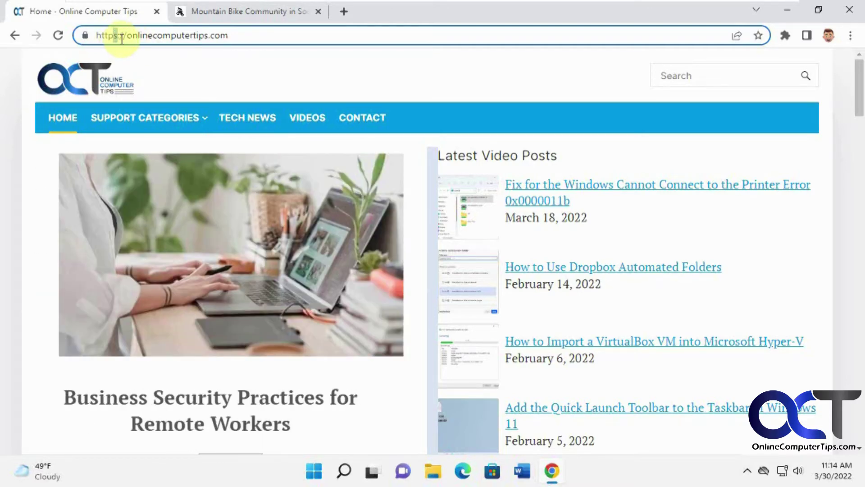
Check the Not secure mtbcommunity.com address, then return to Online Computer Tips.
click(252, 11)
click(288, 35)
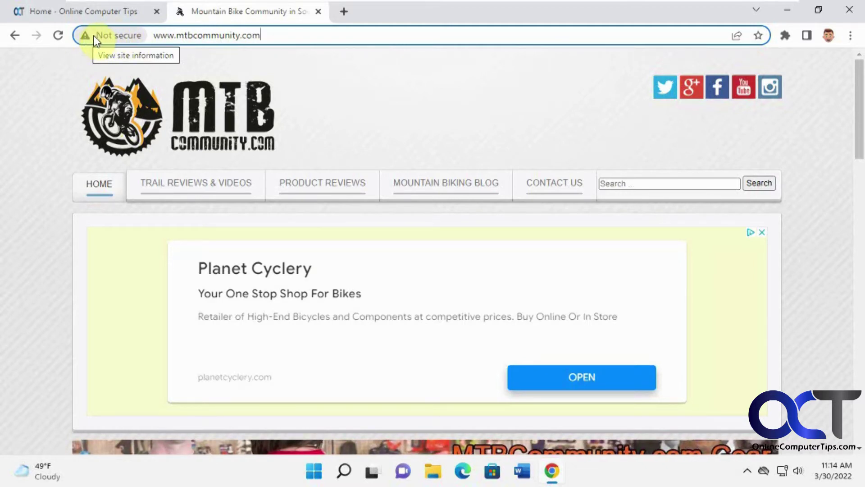
click(104, 10)
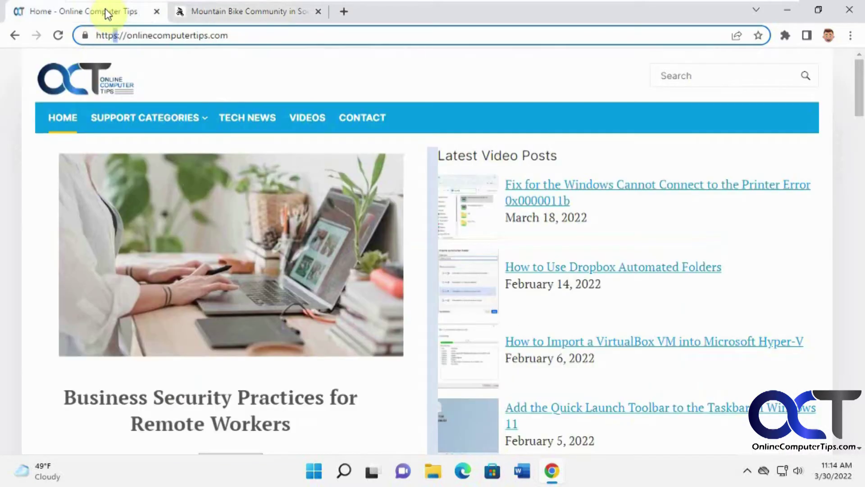
Compare the padlock site info with the Not secure popup on mtbcommunity.com.
click(85, 36)
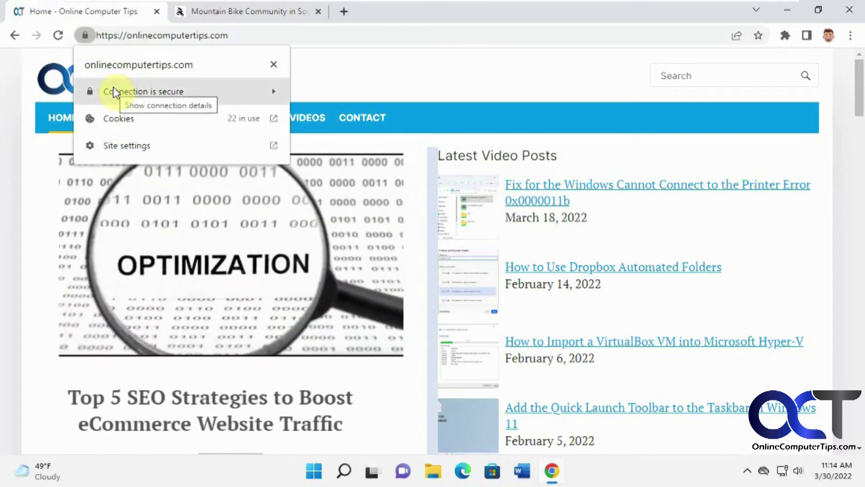
click(216, 13)
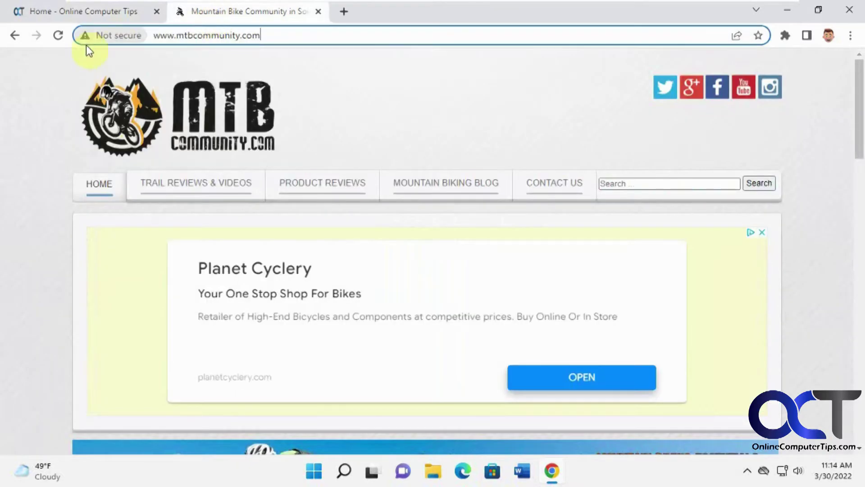
click(87, 36)
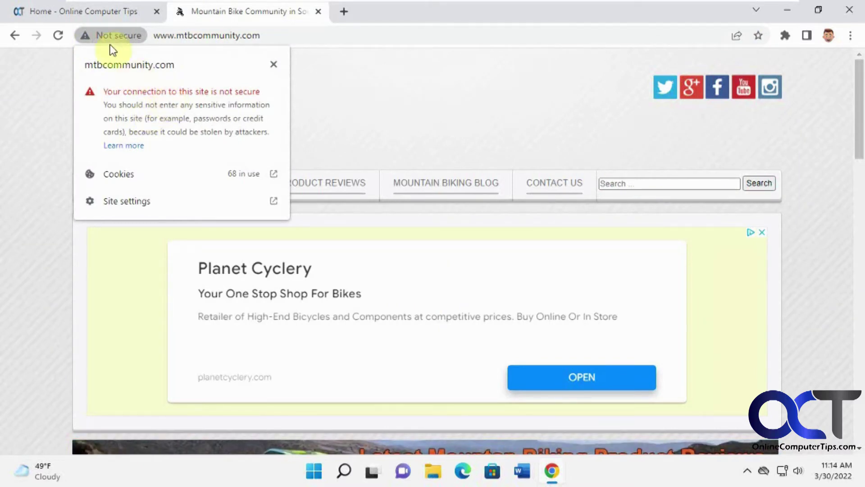
Show onlinecomputertips.com's Connection is secure details.
click(87, 17)
click(85, 37)
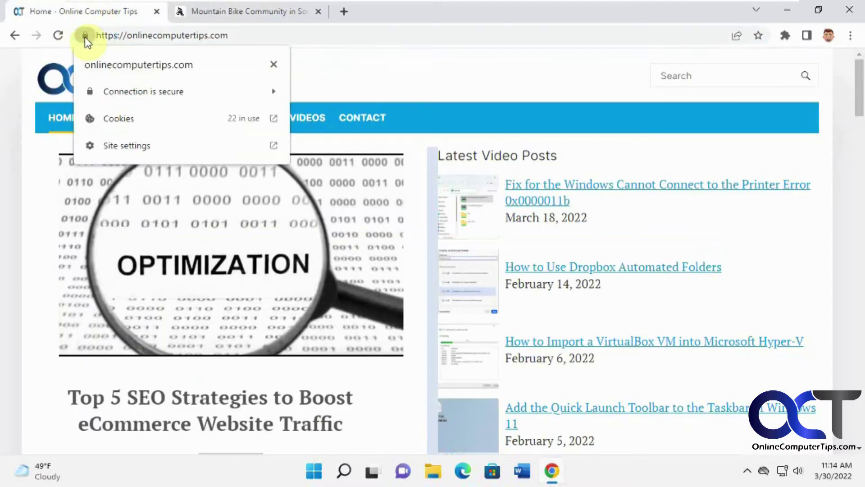
click(266, 92)
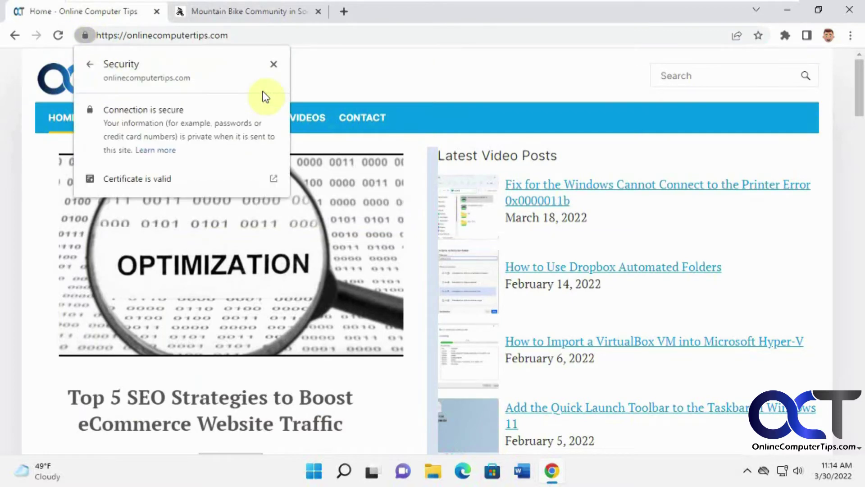
Inspect the site certificate's General and Certification Path tabs, then close it.
click(130, 179)
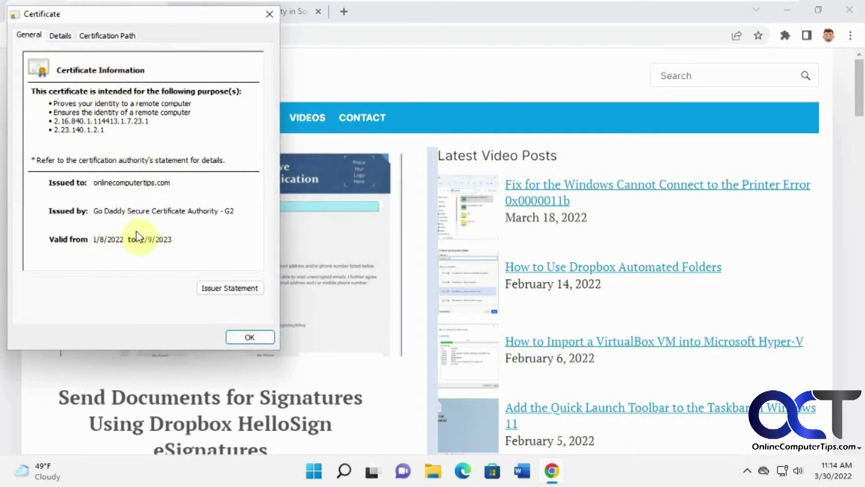
click(63, 37)
click(104, 35)
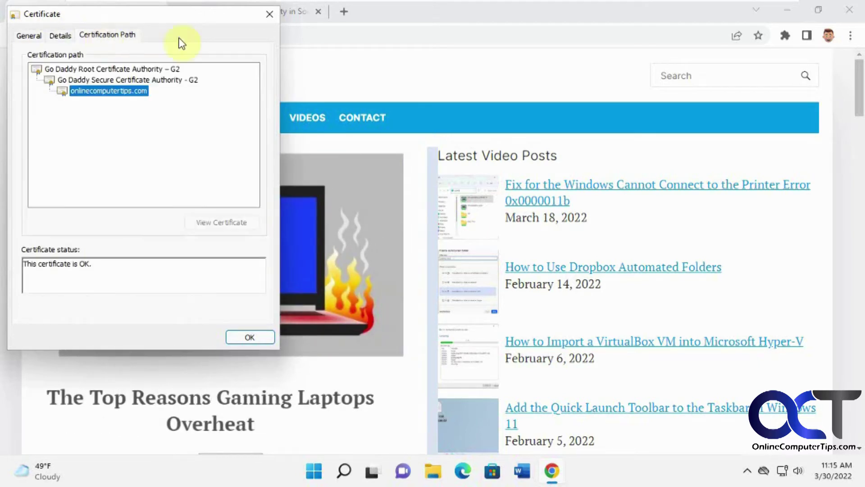
click(269, 16)
View mtbcommunity.com's Not secure popup, then return to Online Computer Tips.
click(263, 17)
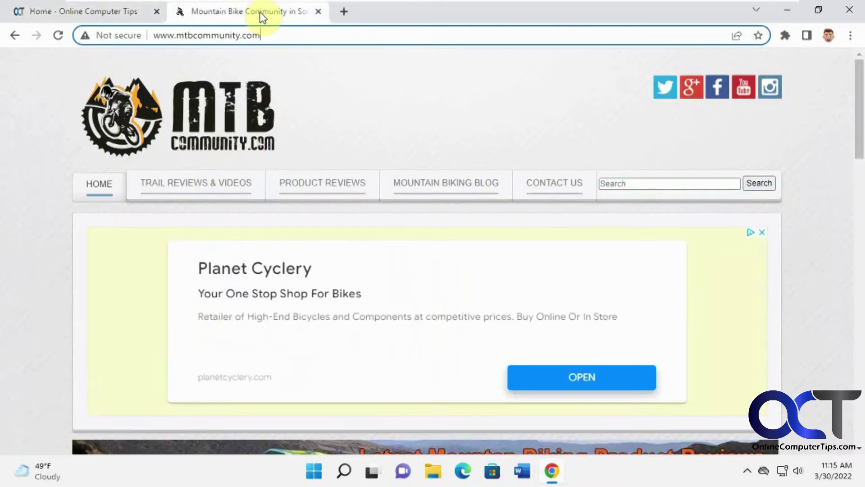
click(84, 36)
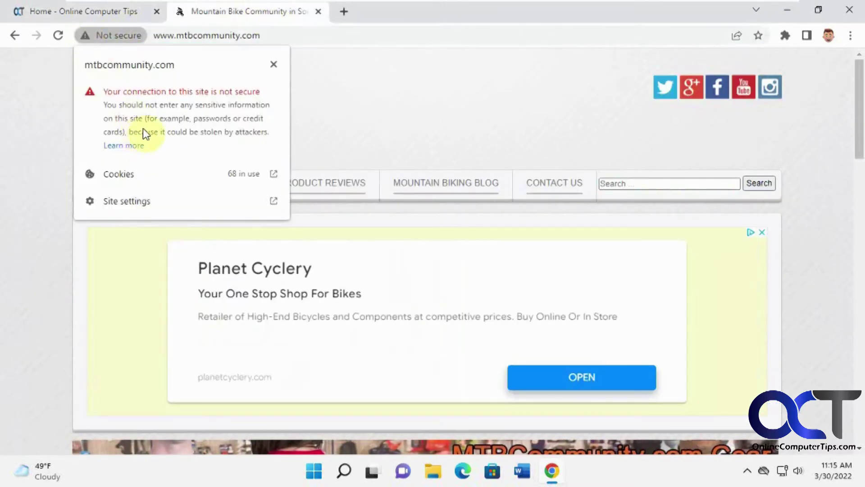
click(115, 10)
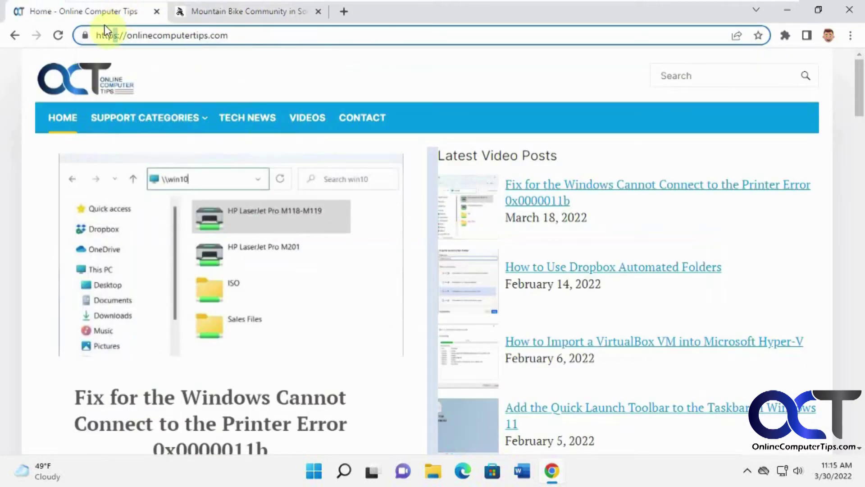
Open onlinecomputertips.com's Cookies in use list and glance at the Blocked tab.
click(85, 36)
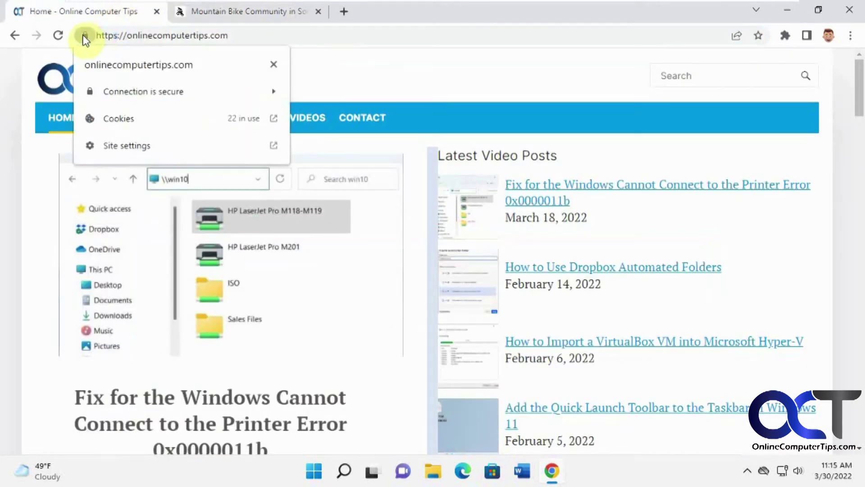
click(120, 120)
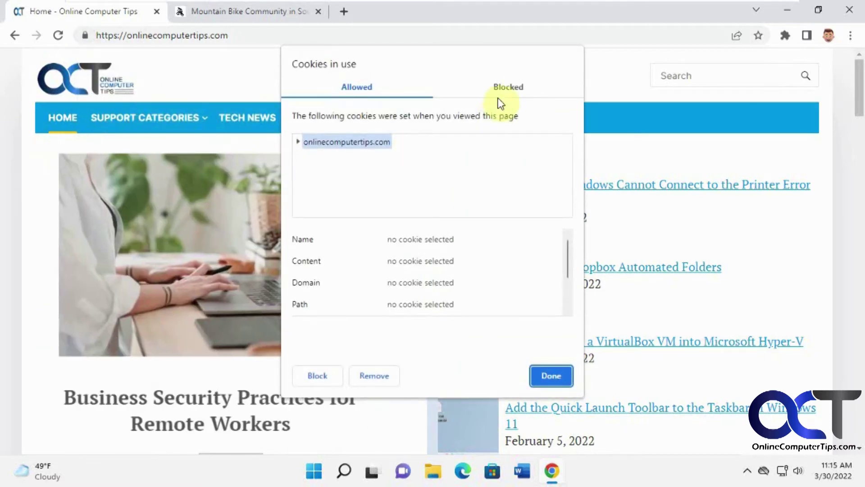
click(506, 88)
click(371, 87)
Inspect the _gads, _ga, _gat_gtag_UA_53474_9 and ct_checkjs cookie details.
click(299, 142)
click(313, 158)
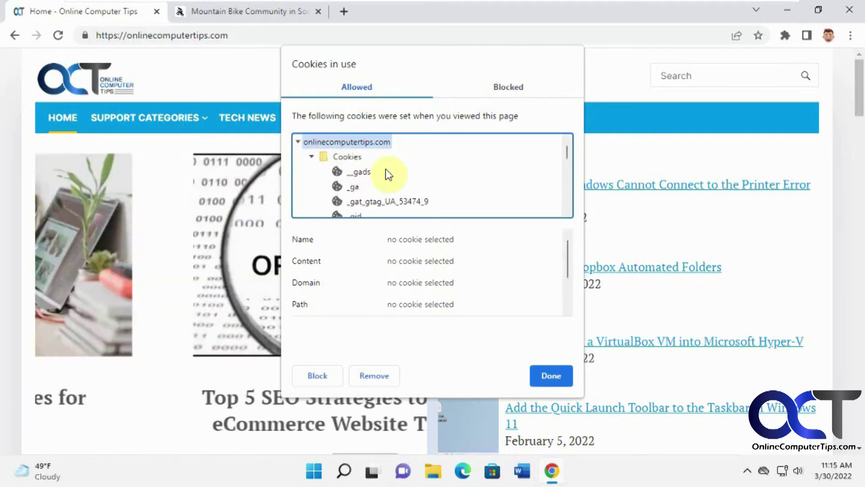
click(365, 172)
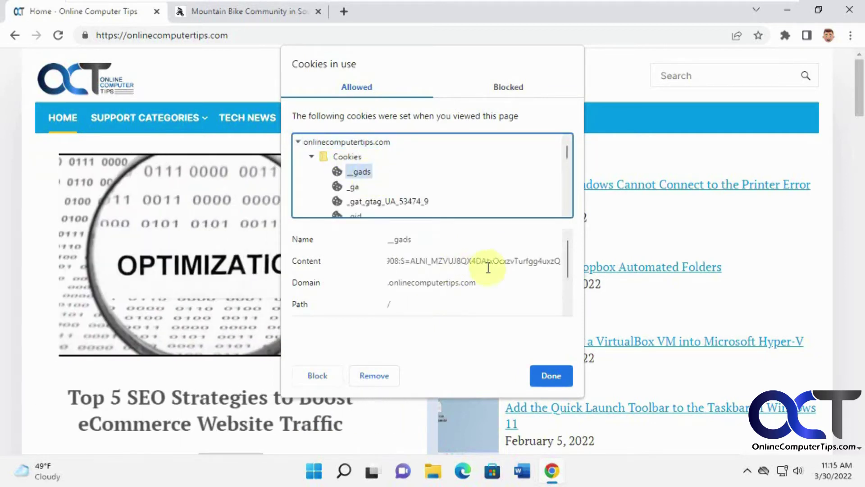
scroll(486, 268, down, 3)
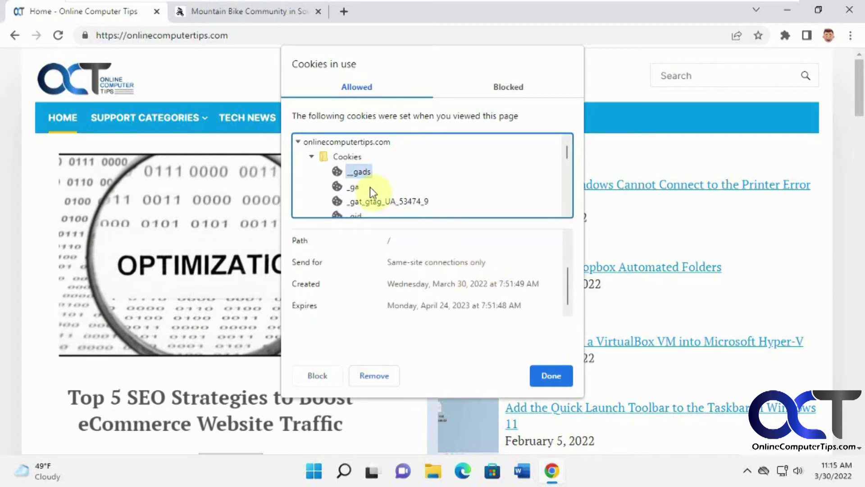
click(355, 187)
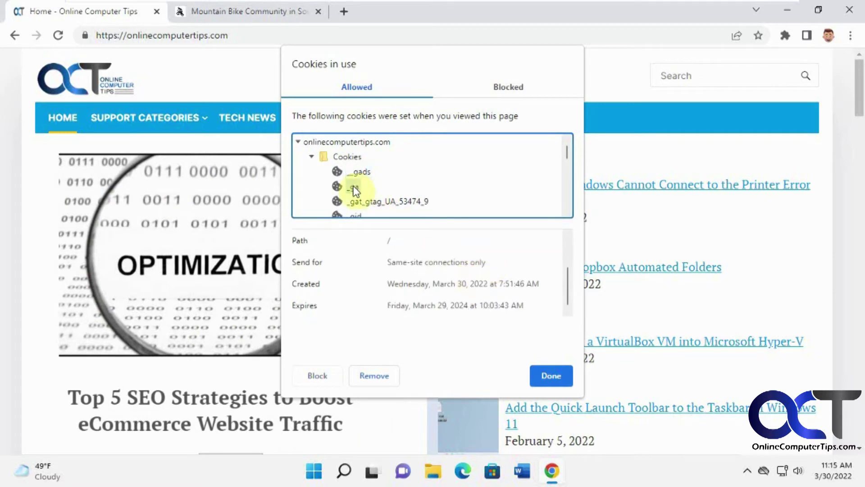
click(385, 201)
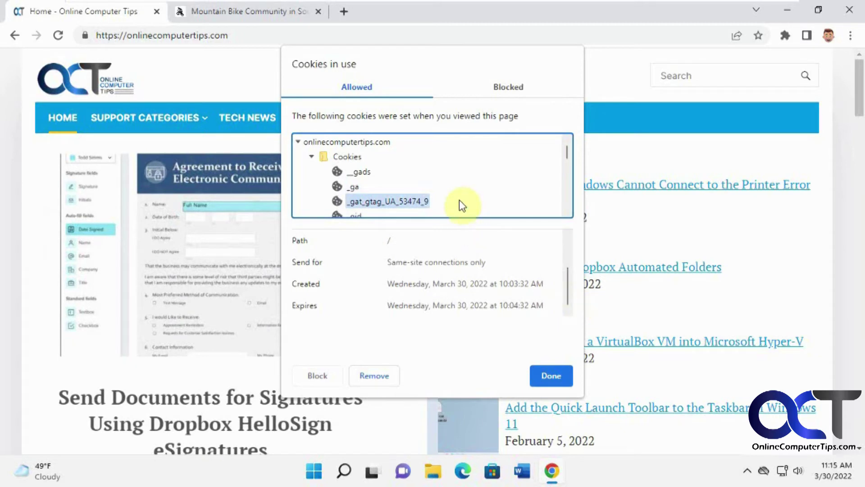
scroll(382, 204, down, 3)
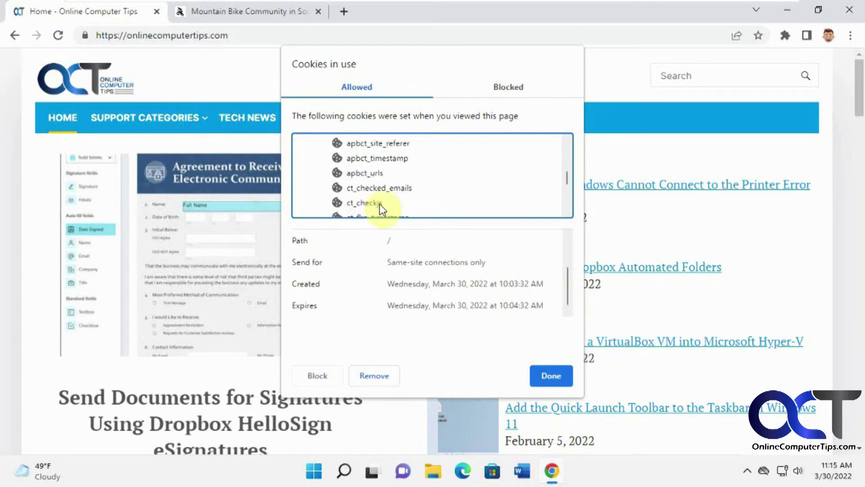
click(364, 202)
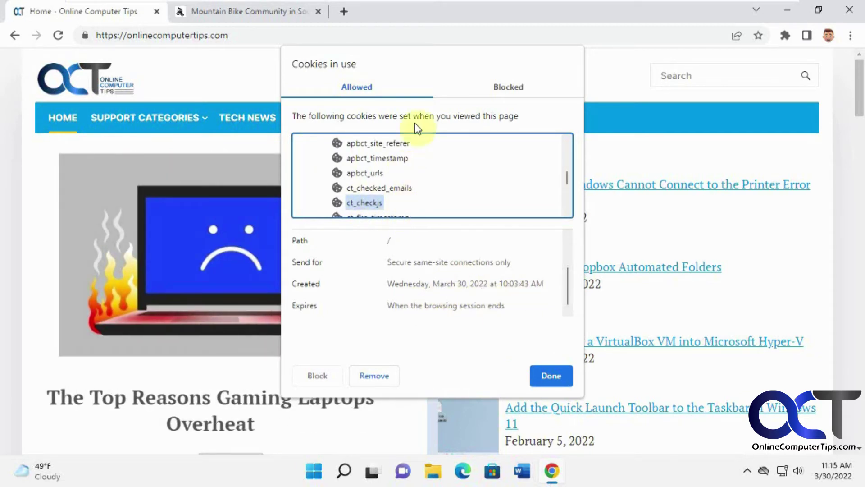
Recheck the blocked cookies and close the cookies list.
click(499, 93)
click(371, 93)
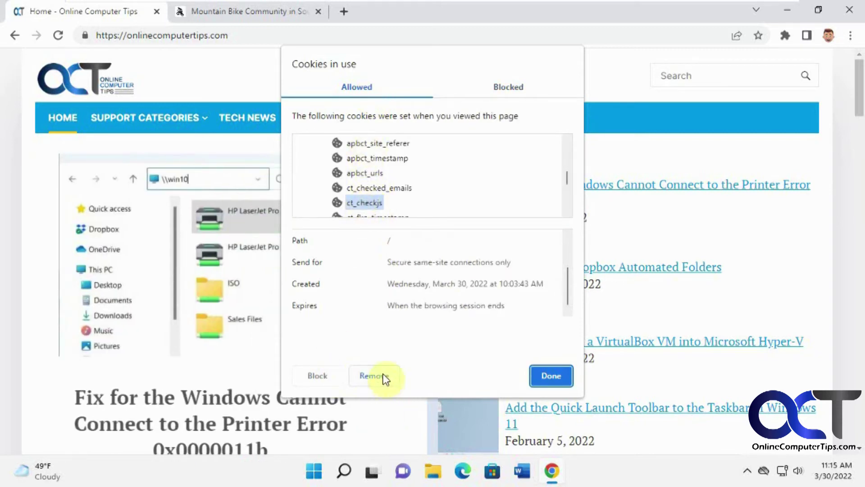
click(550, 380)
Open onlinecomputertips.com site settings and view Location choices without changing them.
click(86, 39)
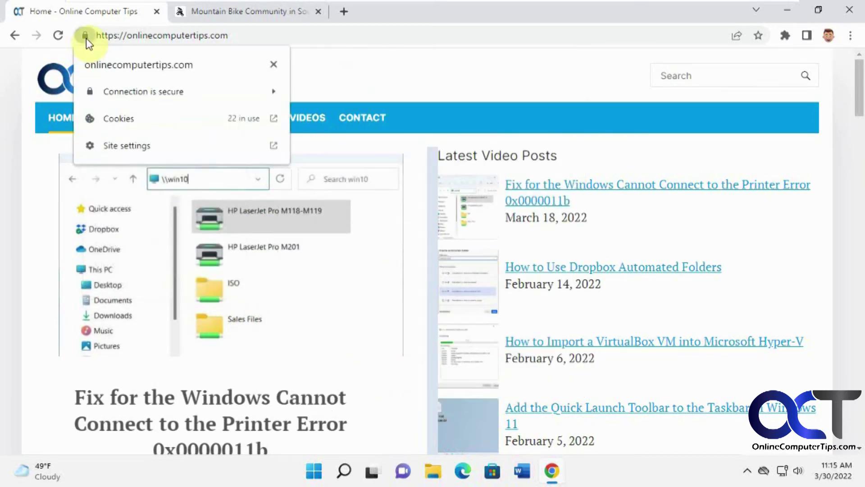
click(130, 146)
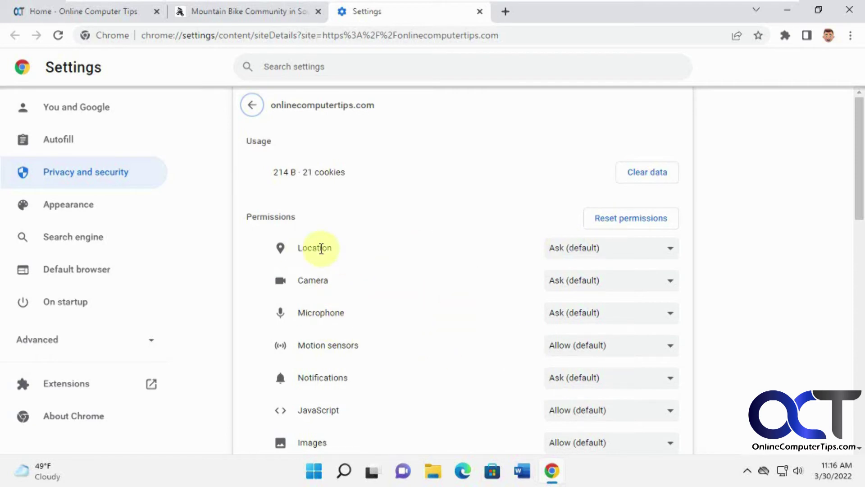
click(566, 253)
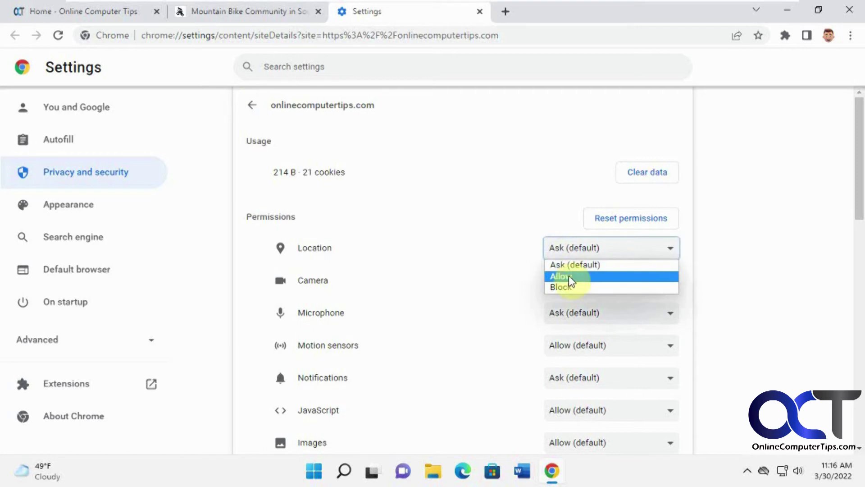
click(492, 193)
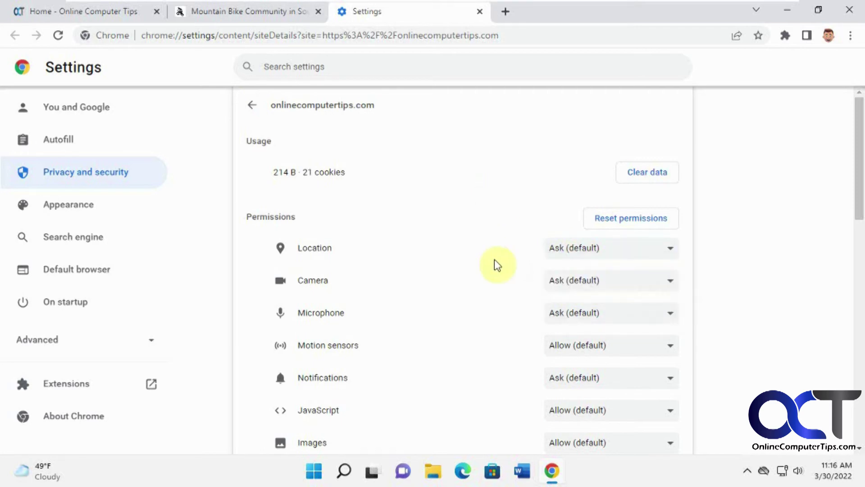
Scroll through the site's permissions list, all still at defaults.
scroll(494, 264, down, 3)
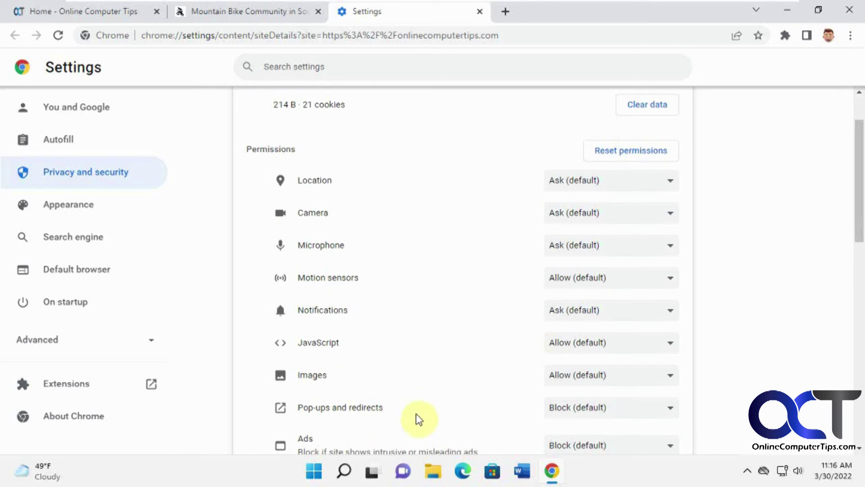
scroll(417, 417, down, 1)
scroll(412, 386, down, 3)
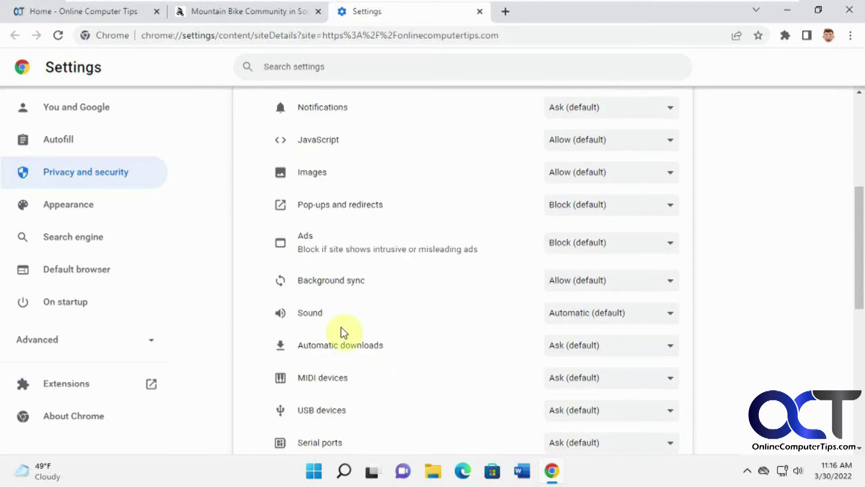
scroll(486, 320, down, 1)
scroll(486, 323, up, 5)
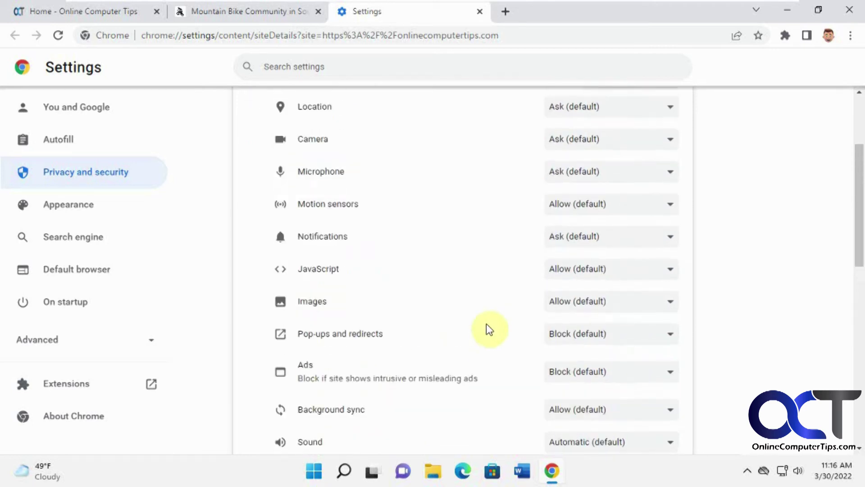
Review mtbcommunity.com's 68 allowed and blocked cookies, then return to Online Computer Tips.
click(251, 10)
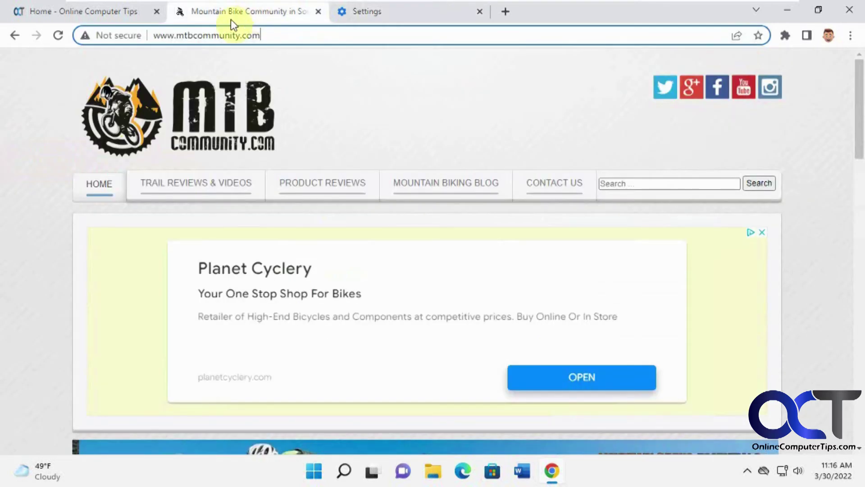
click(82, 34)
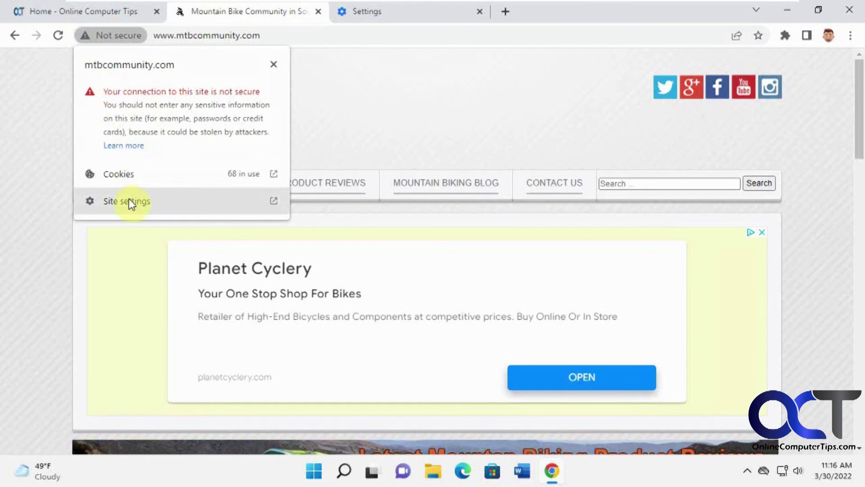
click(145, 176)
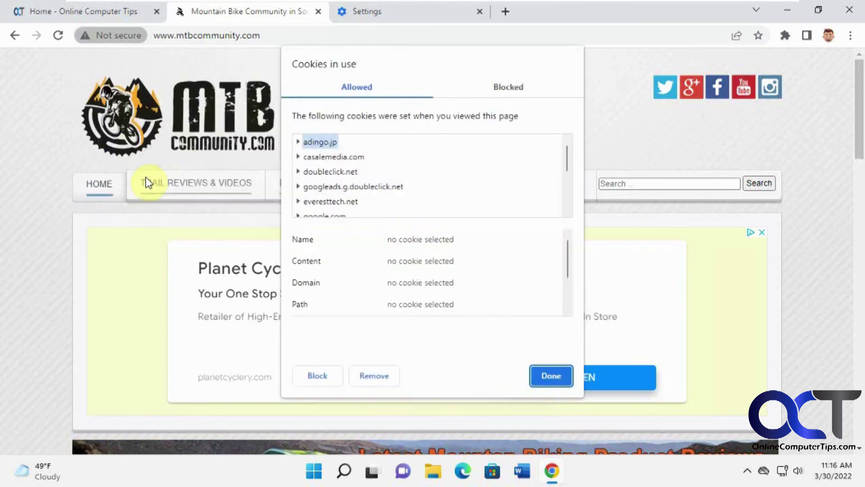
click(508, 87)
click(357, 87)
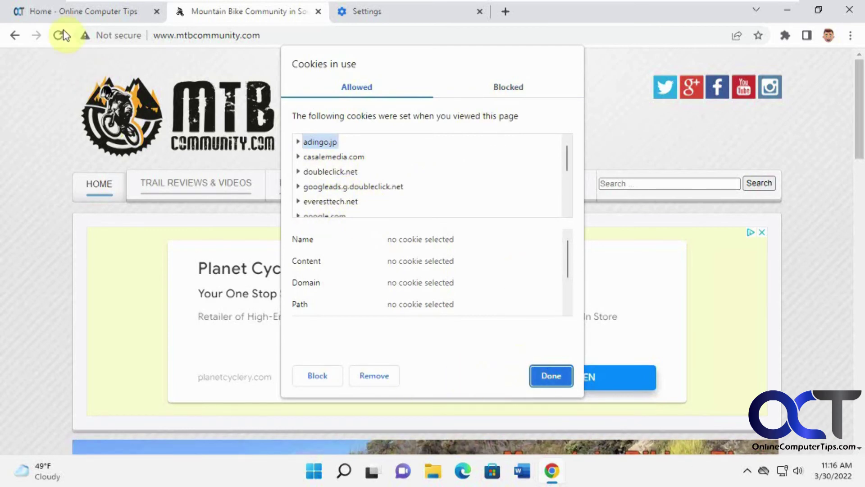
click(86, 12)
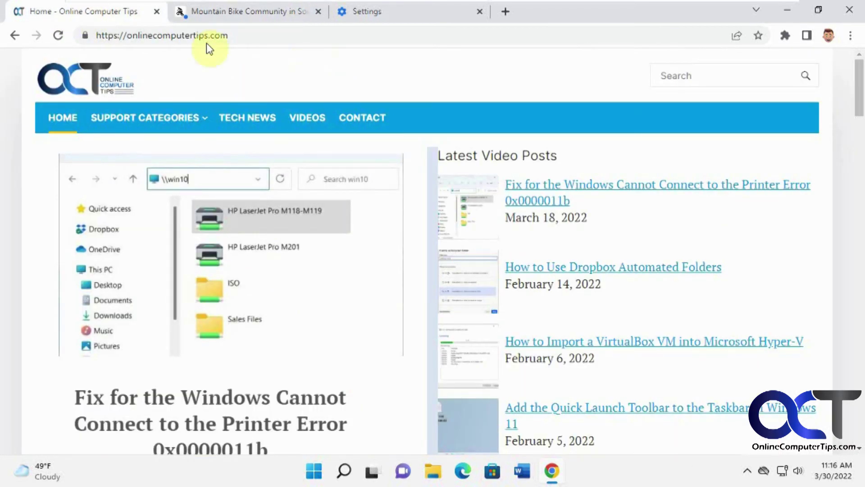
Show onlinecomputertips.com site info: secure connection, 22 cookies in use.
click(85, 36)
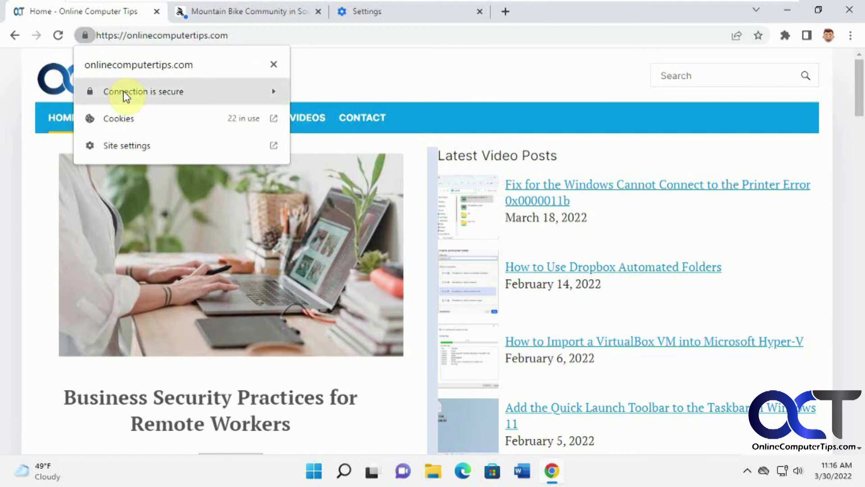